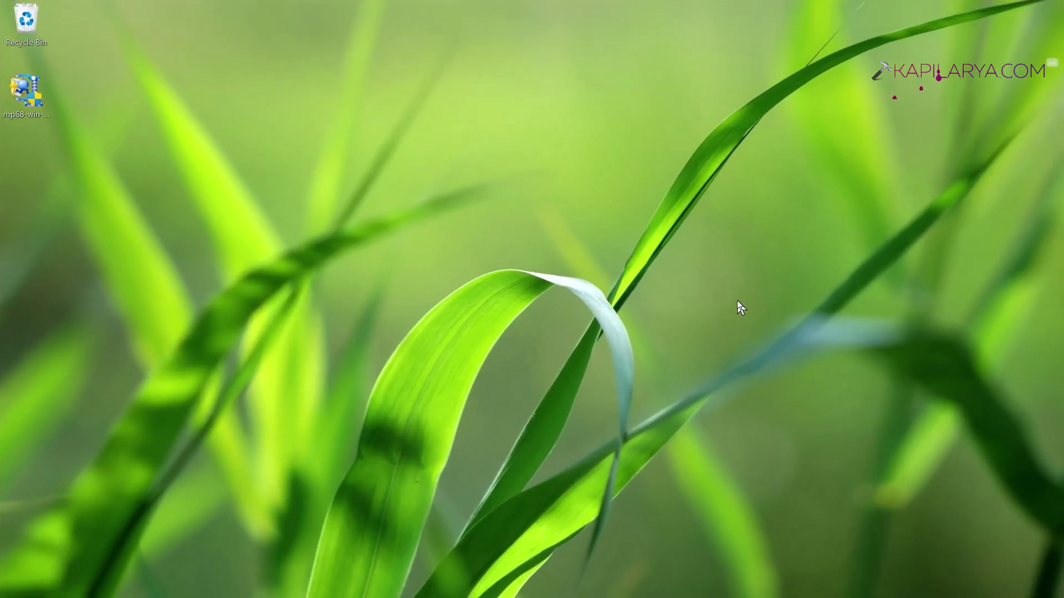
# Step: Confirm no Canon printer appears under Bluetooth & devices > Printers & scanners, then minimize Settings
pyautogui.press('super+i')
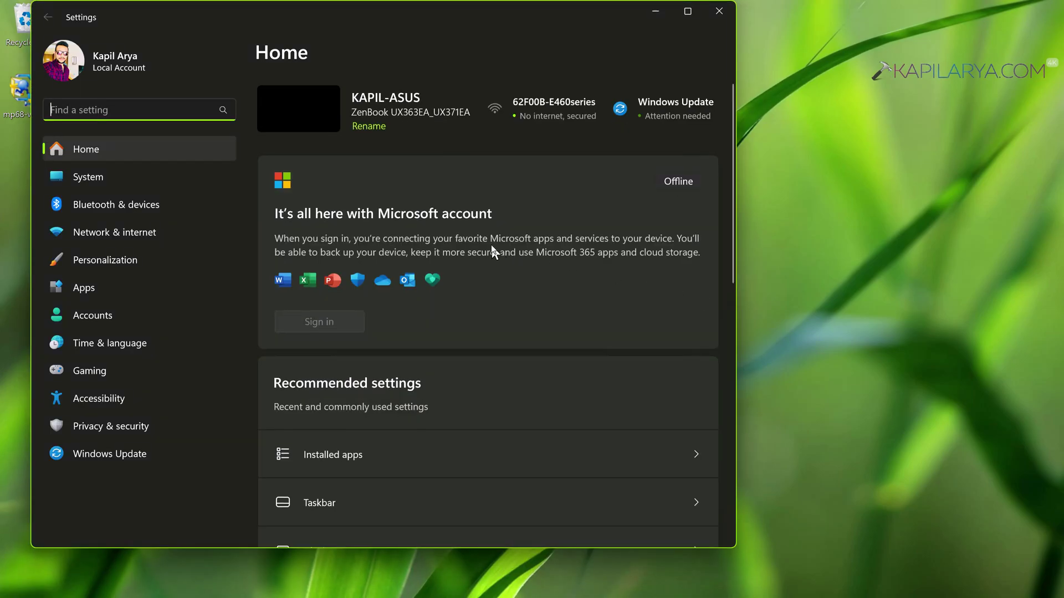
pyautogui.click(131, 202)
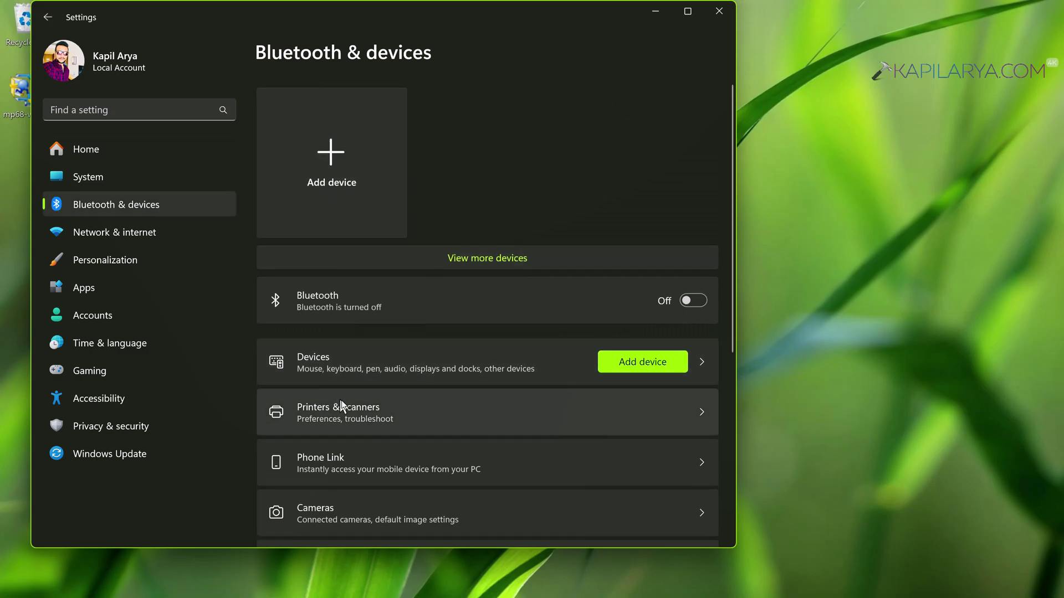
pyautogui.click(358, 413)
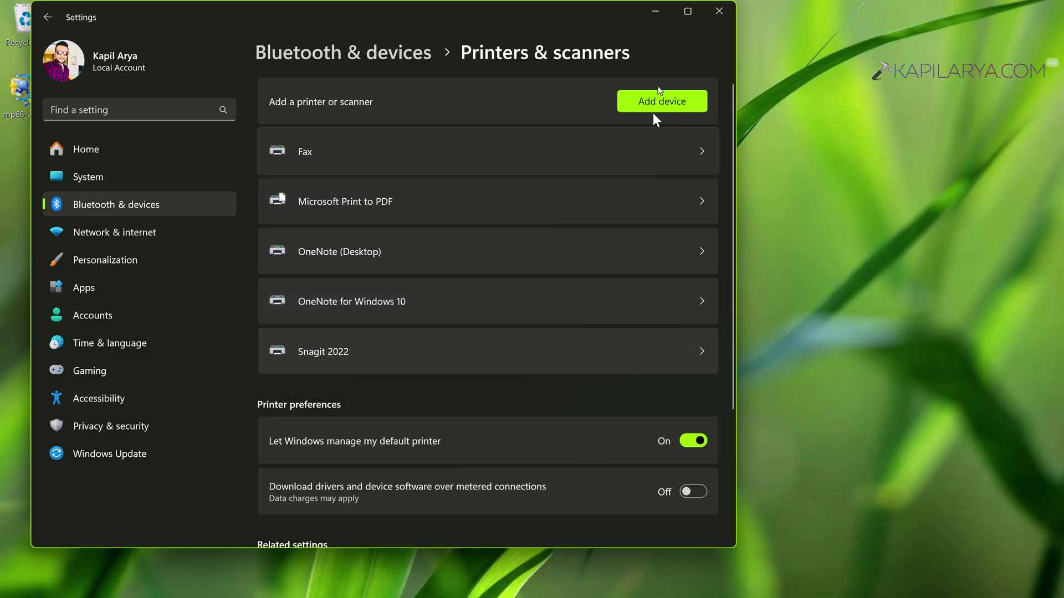
pyautogui.click(656, 10)
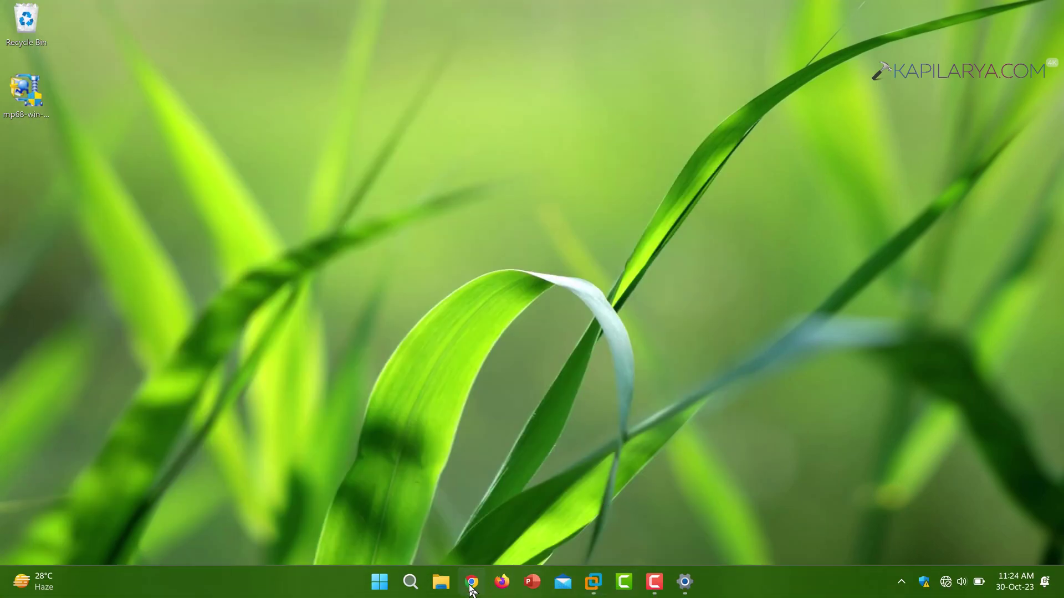
# Step: Verify the E460 series MP Drivers Ver. 1.01 support PIXMA E460 and Windows 11, then download them
pyautogui.click(473, 581)
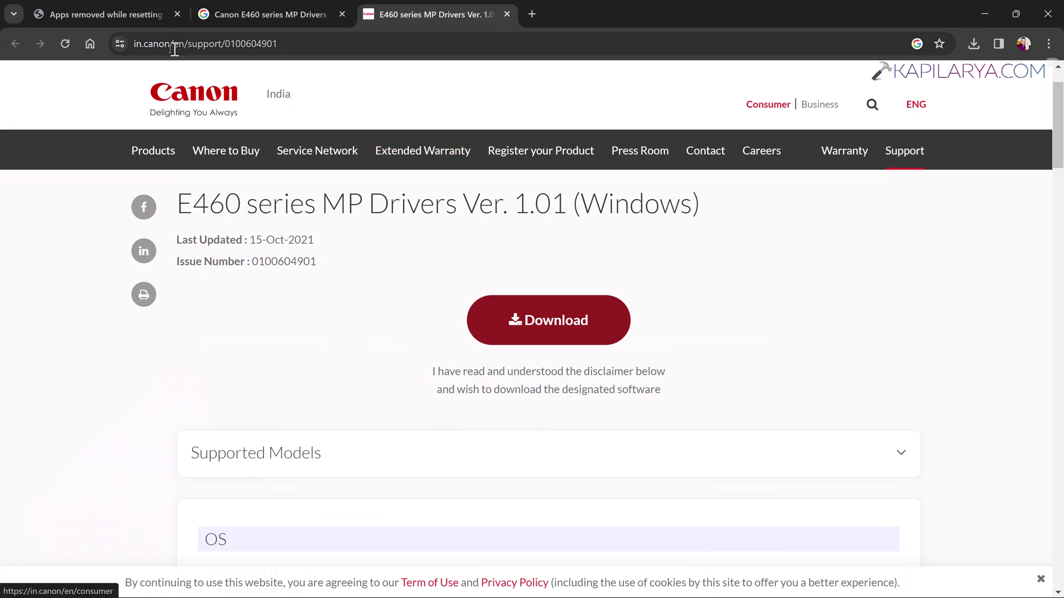
pyautogui.click(138, 44)
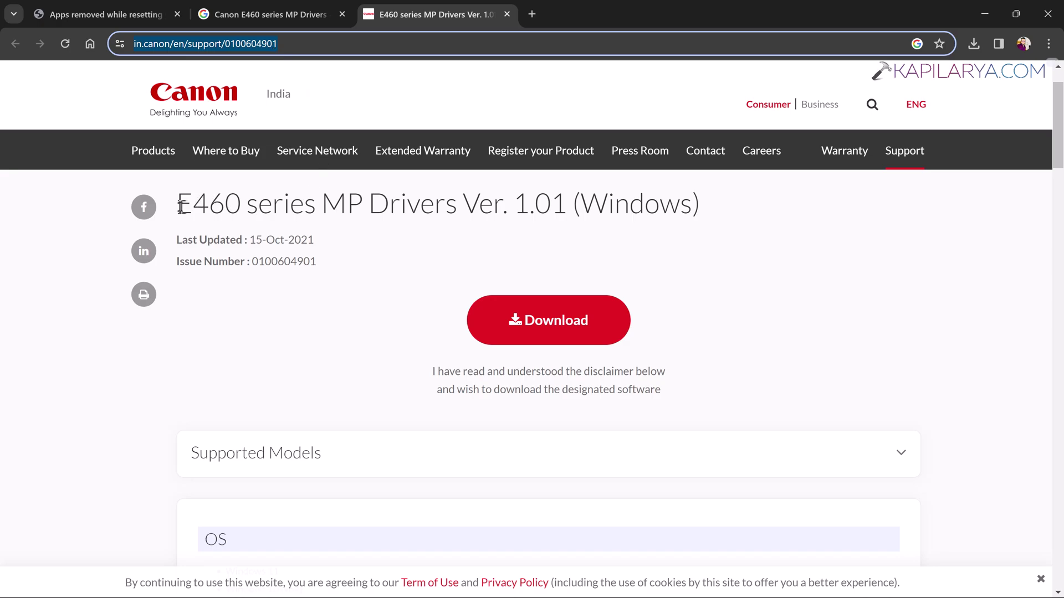
pyautogui.moveTo(178, 202)
pyautogui.mouseDown()
pyautogui.moveTo(391, 194)
pyautogui.moveTo(702, 208)
pyautogui.mouseUp()
pyautogui.scroll(-1, 352, 346)
pyautogui.scroll(-2, 347, 333)
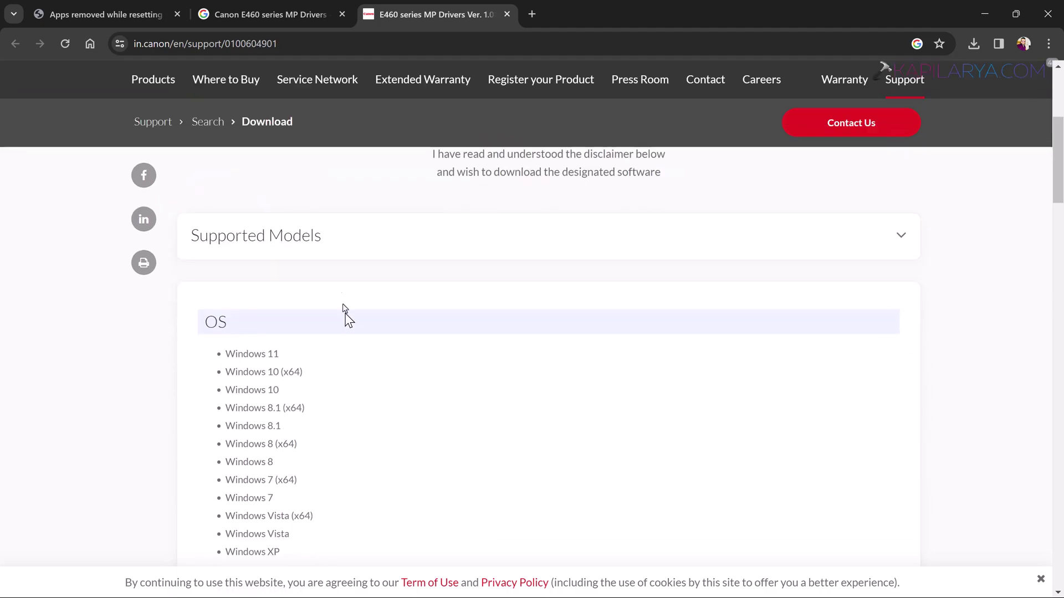
pyautogui.click(307, 244)
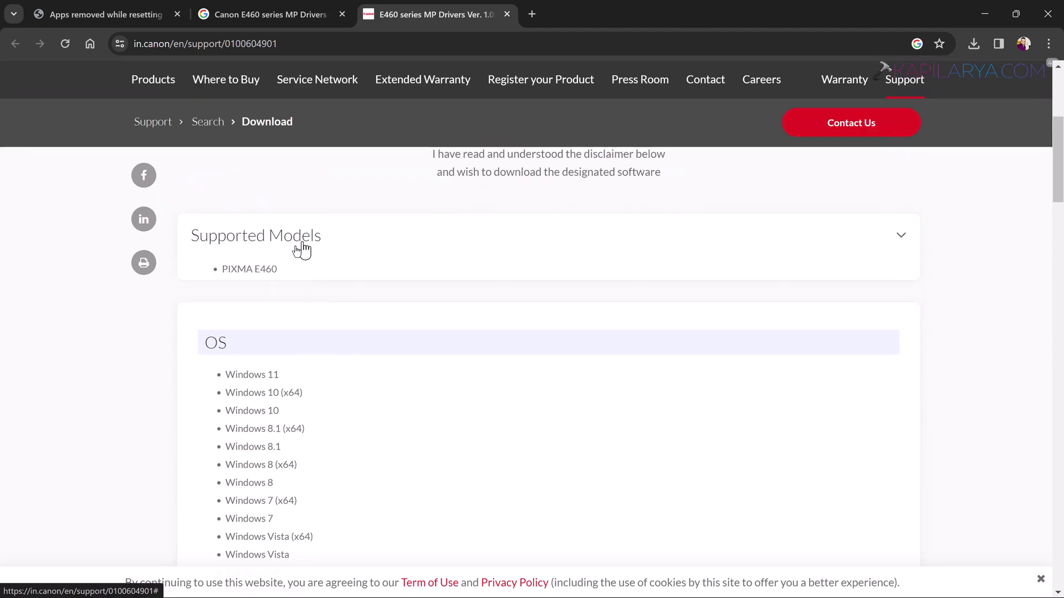
pyautogui.moveTo(223, 268); pyautogui.dragTo(278, 268)
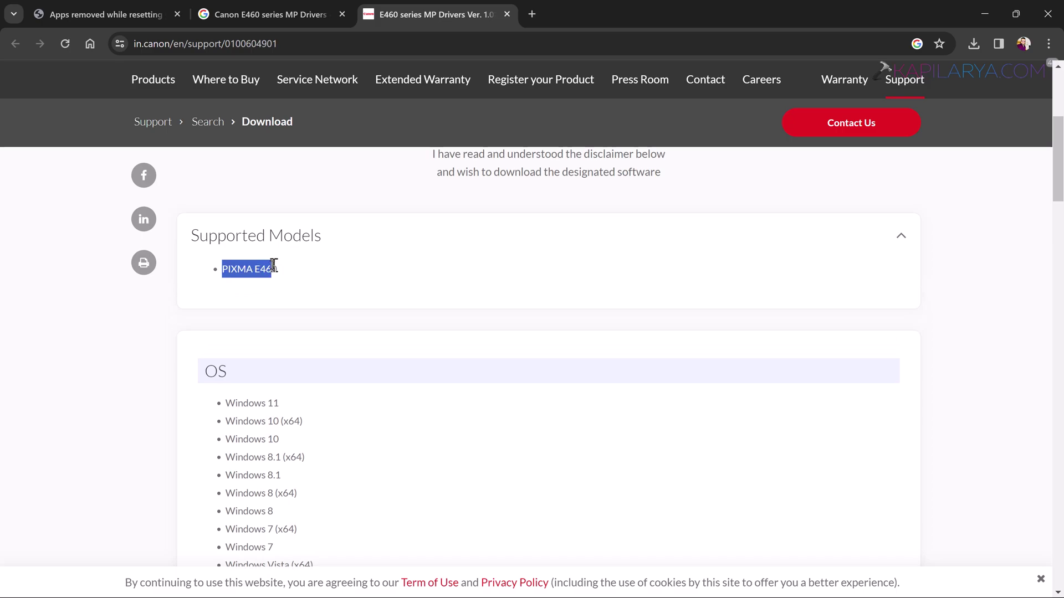
pyautogui.scroll(-2, 326, 287)
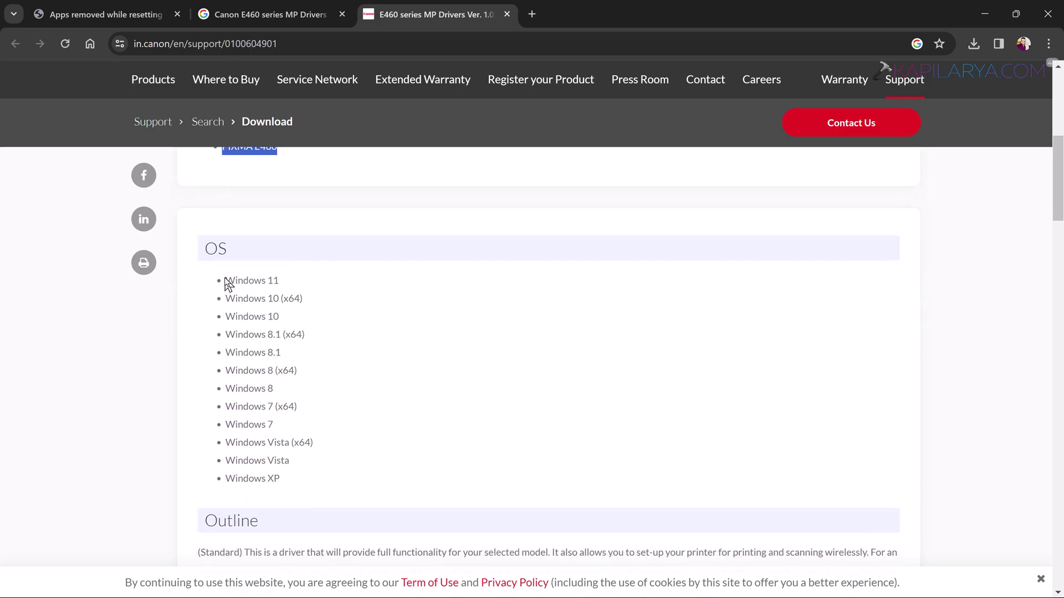
pyautogui.moveTo(225, 281); pyautogui.dragTo(280, 283)
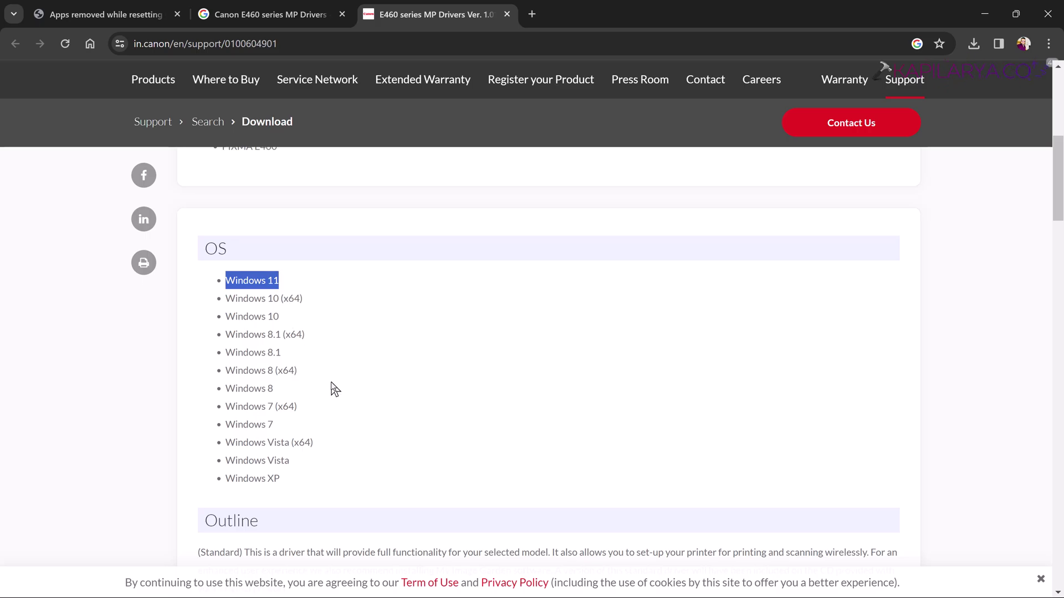
pyautogui.scroll(5, 404, 385)
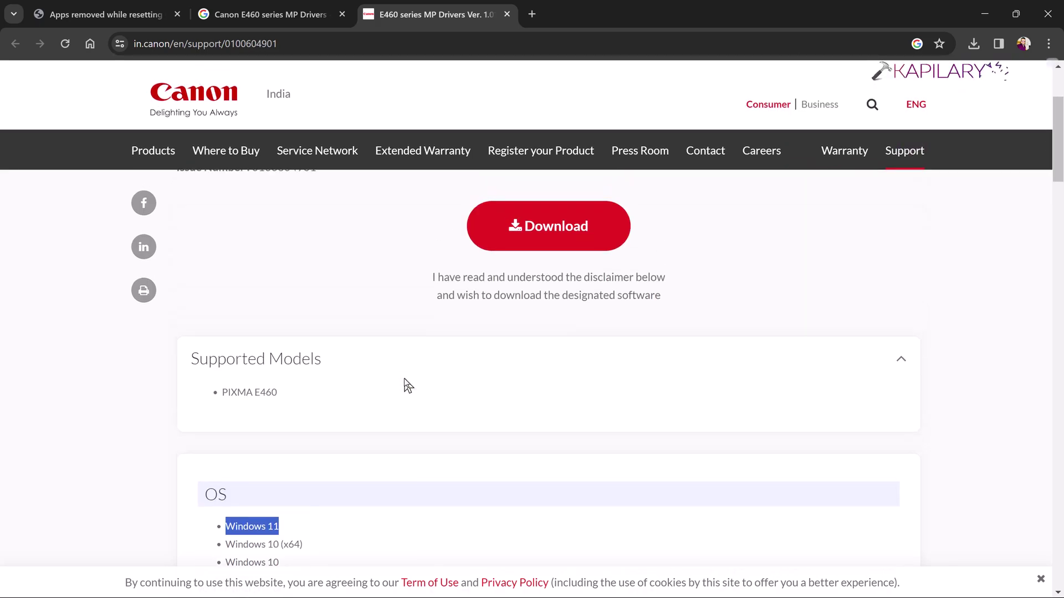
pyautogui.click(525, 348)
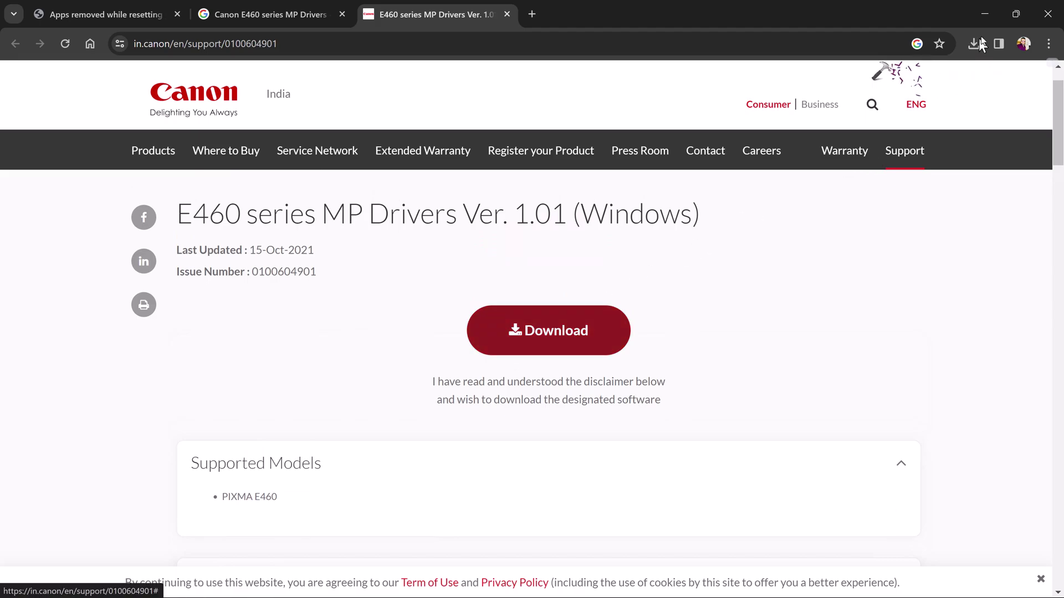
pyautogui.click(983, 16)
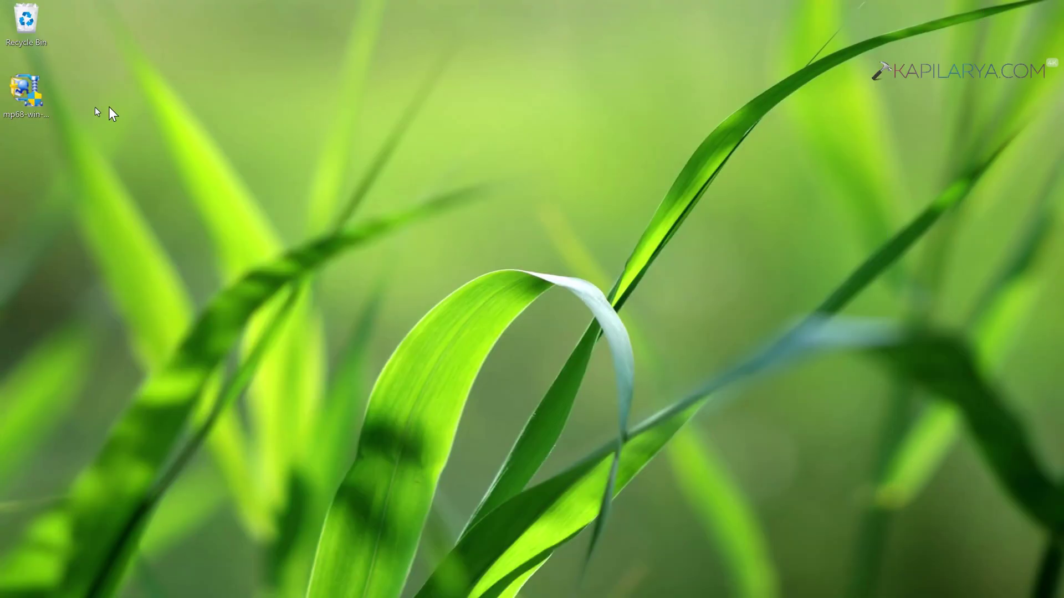
pyautogui.moveTo(25, 104)
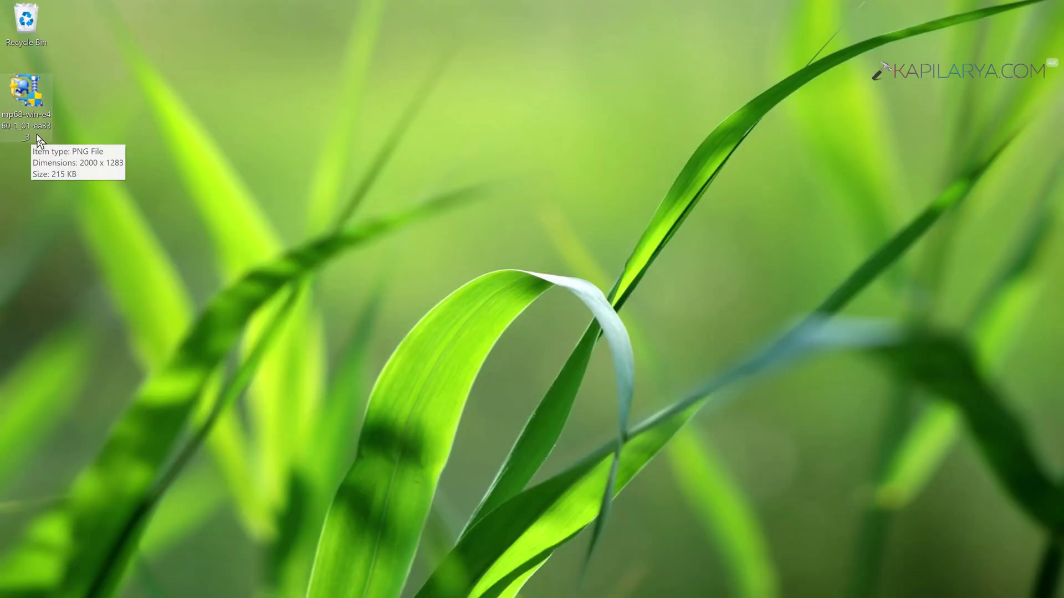
# Step: Run the downloaded E460 series MP Drivers installer from the desktop
pyautogui.doubleClick(31, 106)
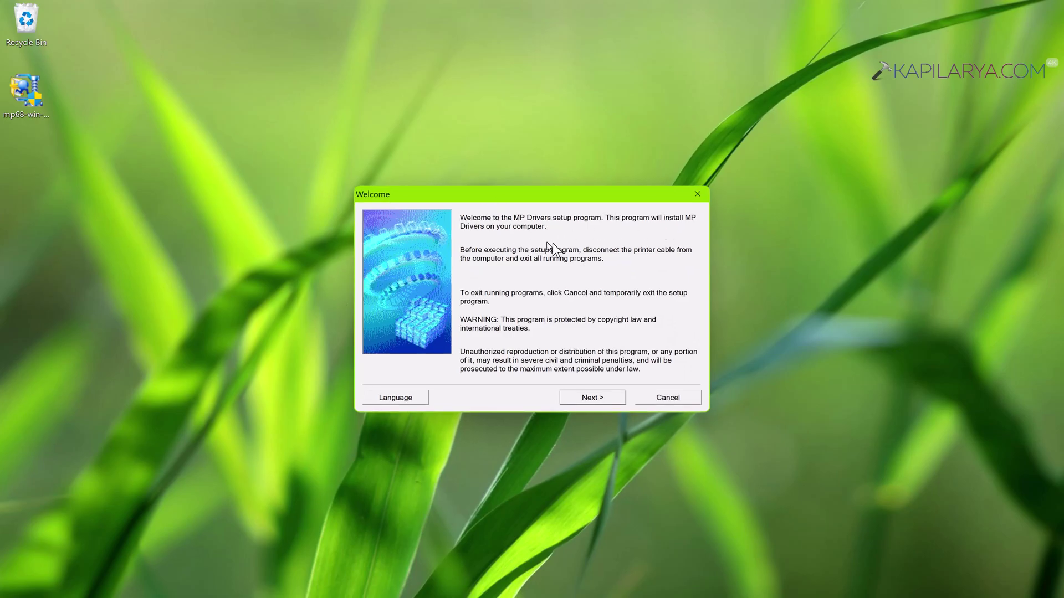
# Step: Get past the Welcome page, choose Asia as residence, and accept the License Agreement
pyautogui.click(577, 397)
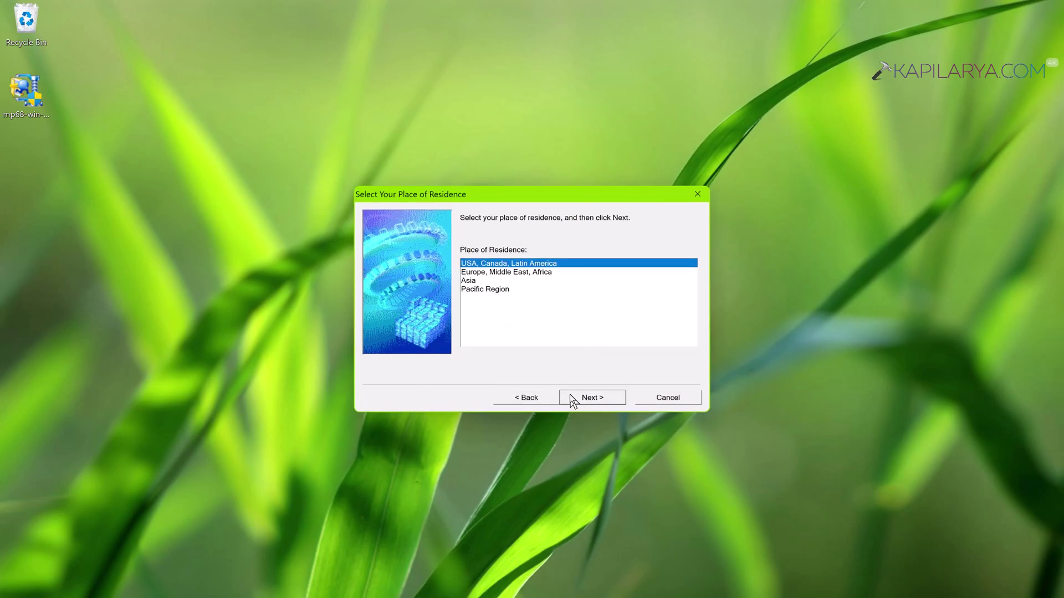
pyautogui.click(477, 281)
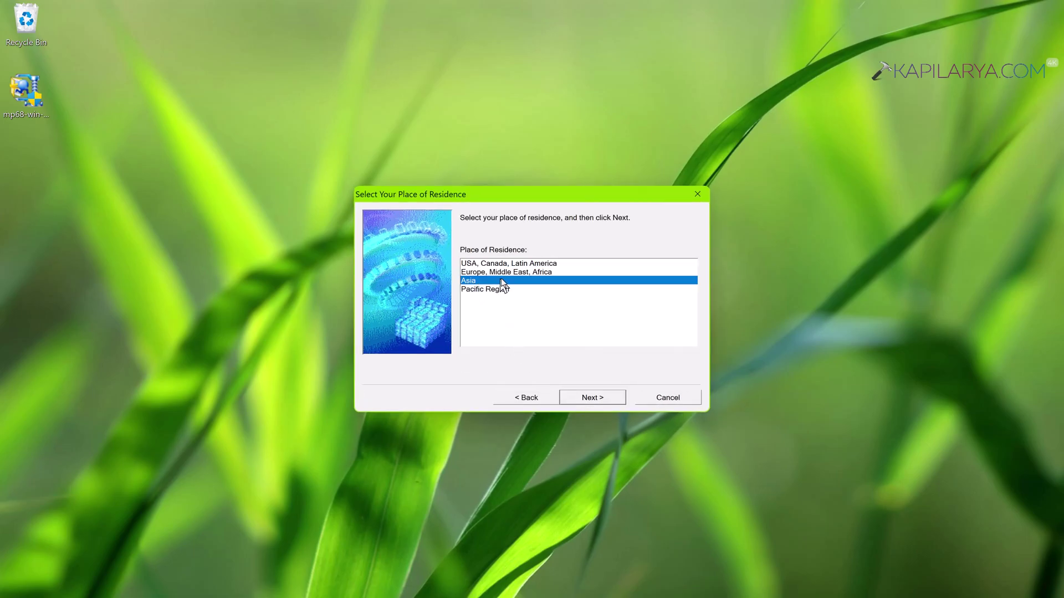
pyautogui.click(574, 397)
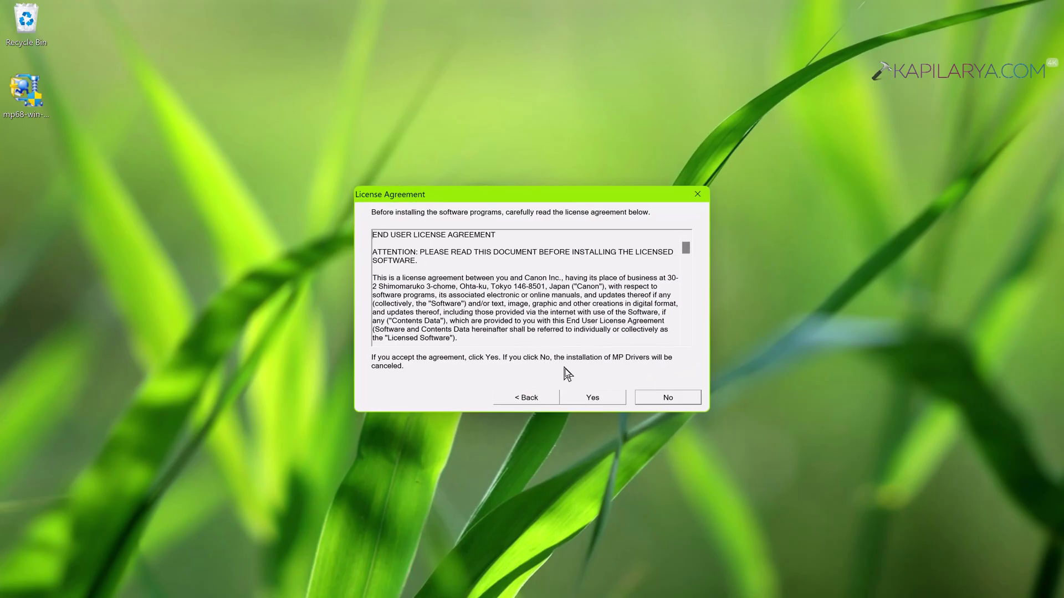
pyautogui.click(579, 400)
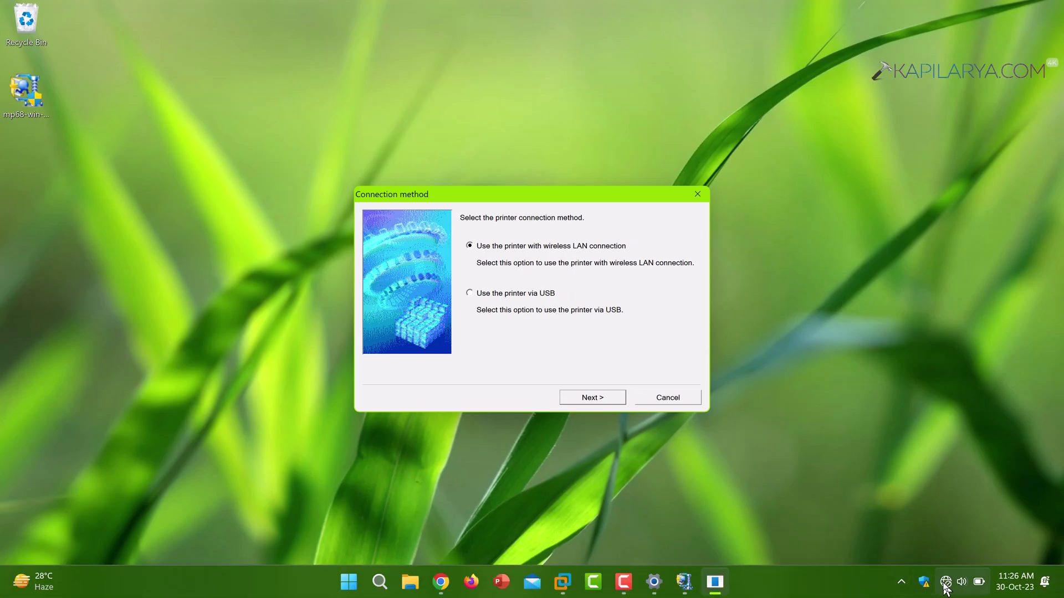
pyautogui.click(945, 584)
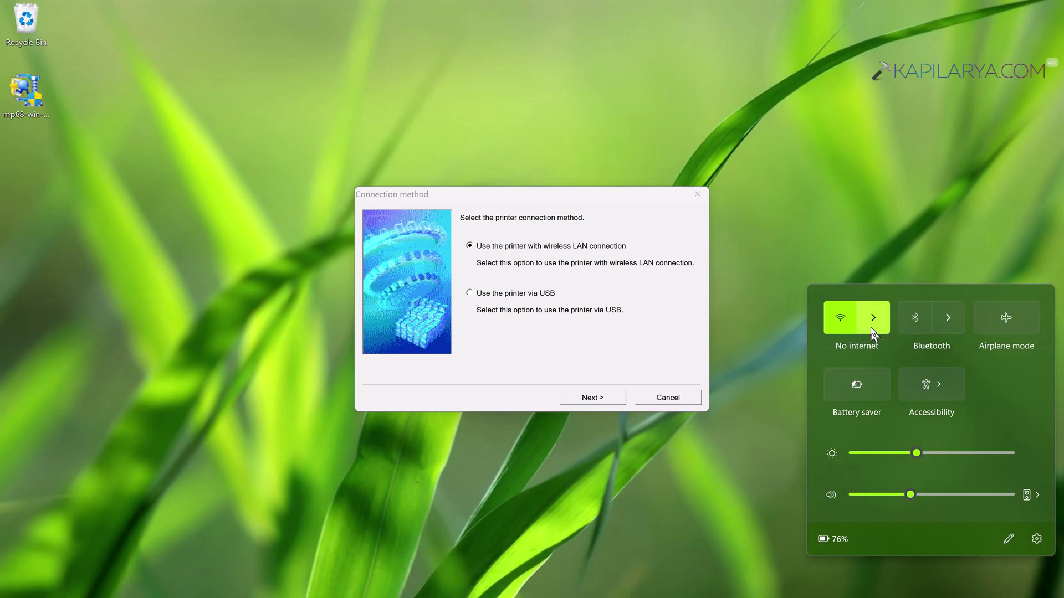
pyautogui.click(872, 323)
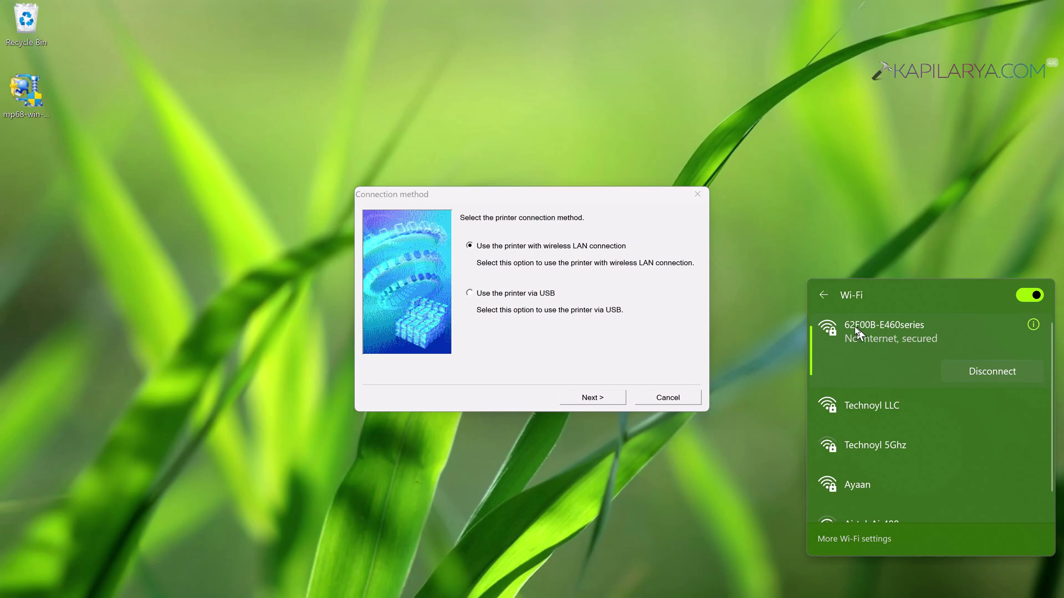
pyautogui.click(492, 257)
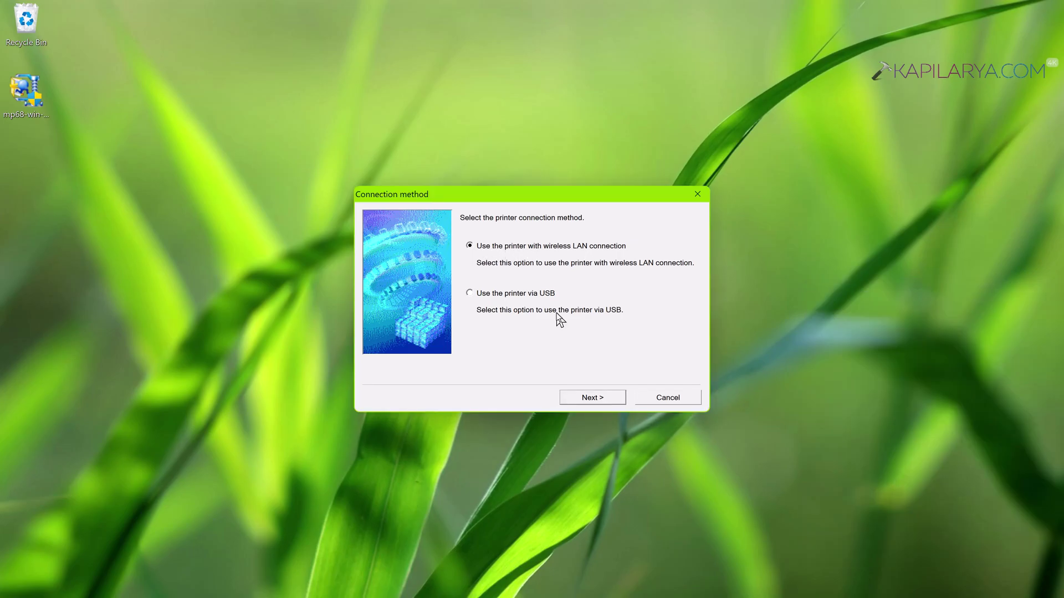
# Step: Install the drivers over wireless LAN for the detected Canon E460 series printer
pyautogui.click(571, 397)
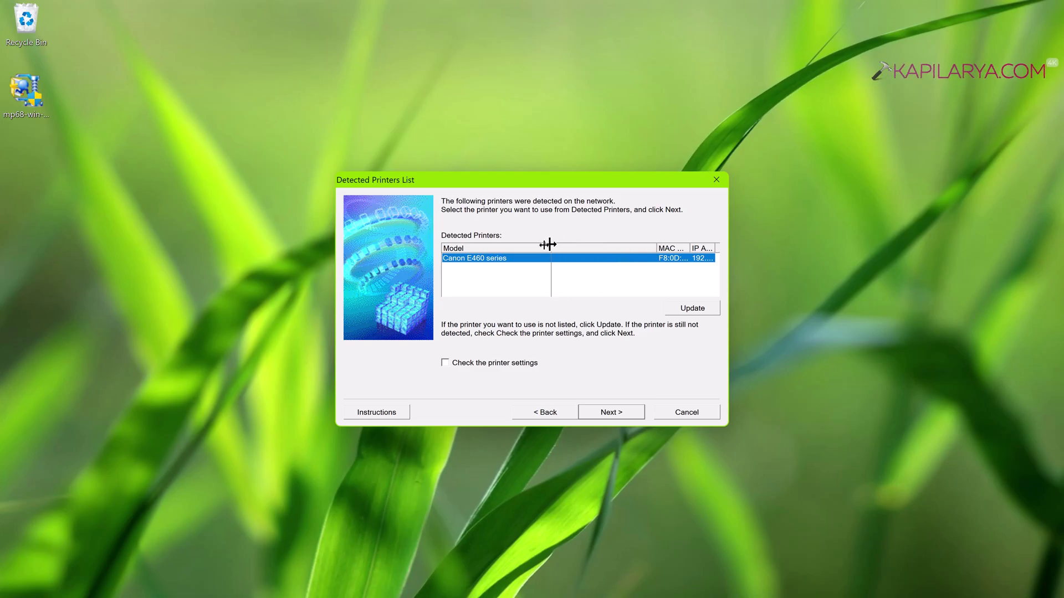
pyautogui.moveTo(656, 248); pyautogui.dragTo(530, 247)
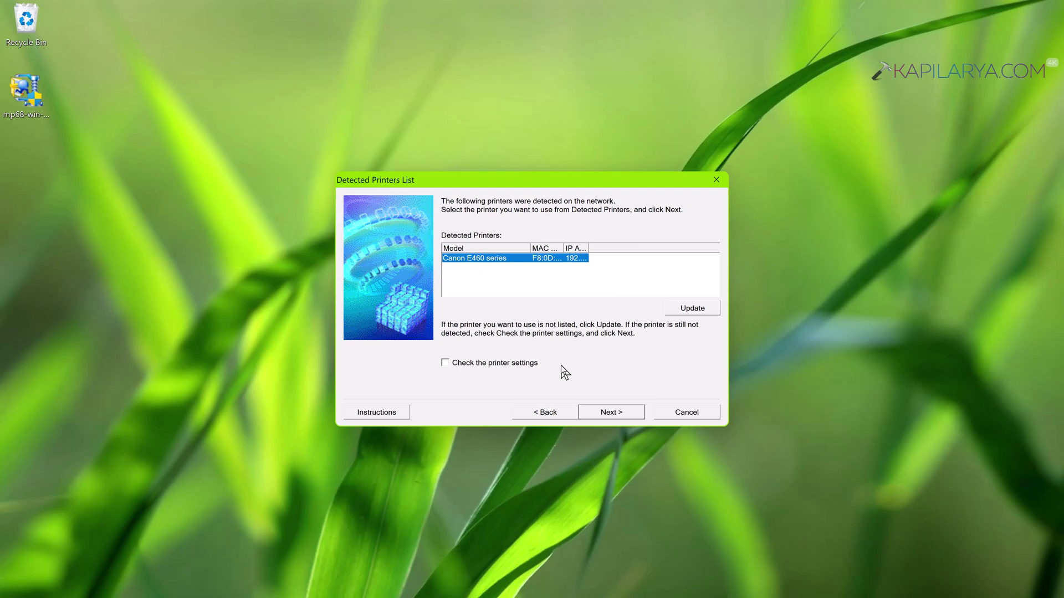
pyautogui.click(595, 412)
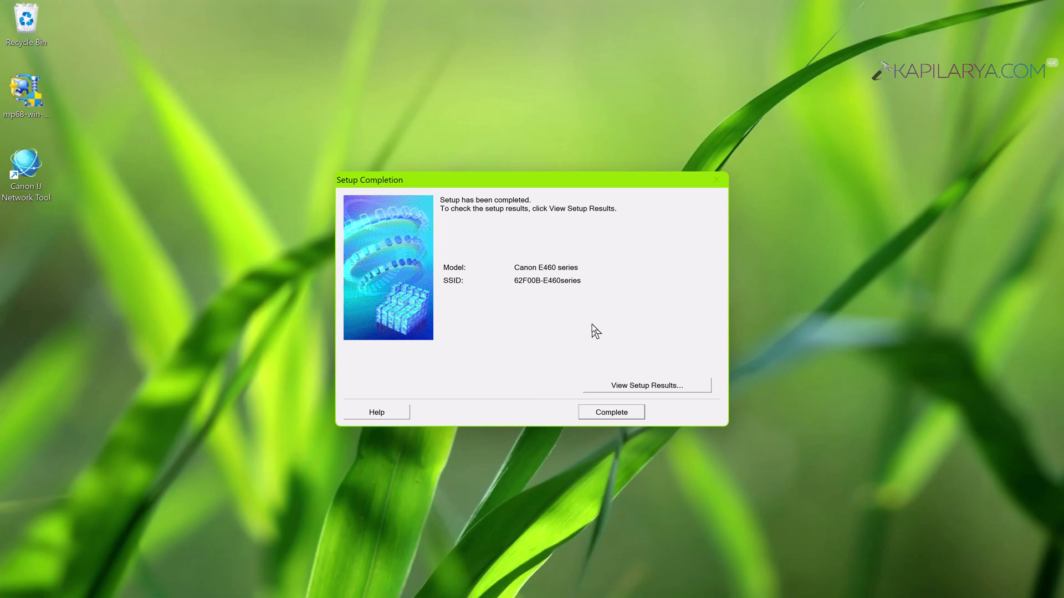
# Step: Check that the setup results show printer and scanner network setup completed, then finish the installer
pyautogui.click(600, 386)
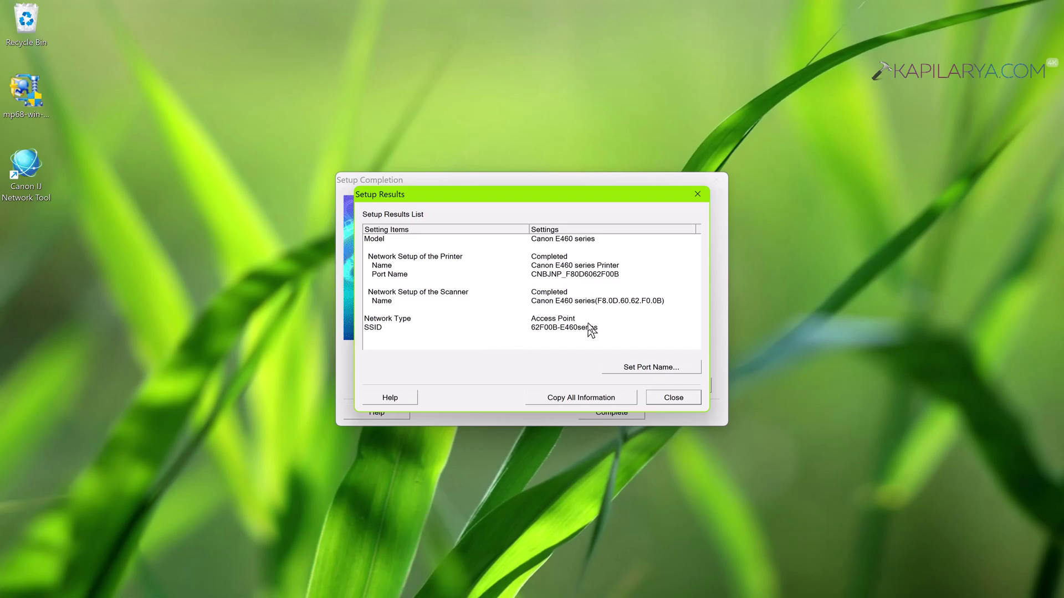
pyautogui.click(676, 400)
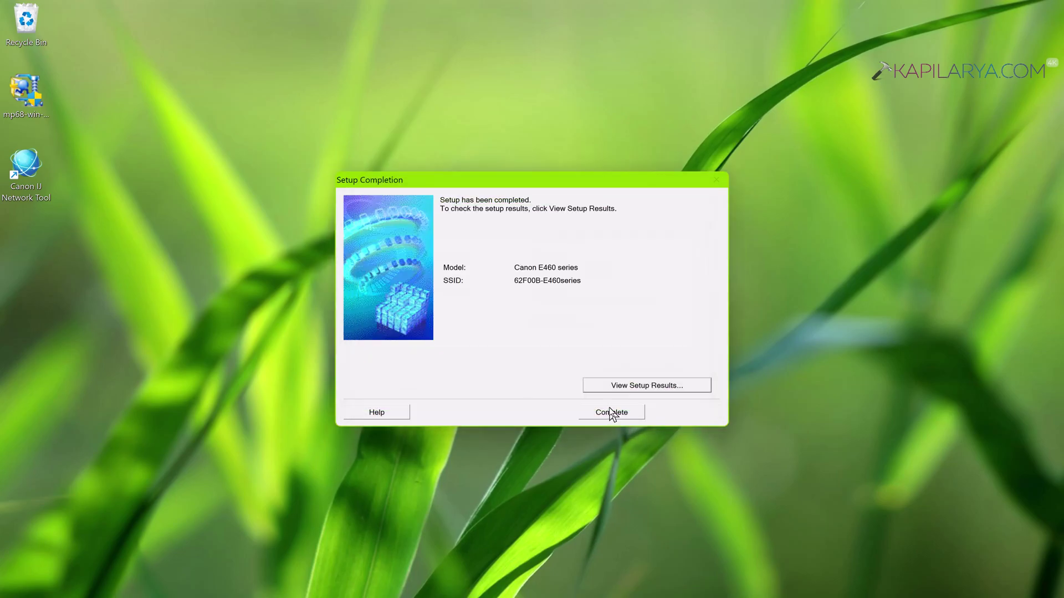
pyautogui.click(612, 413)
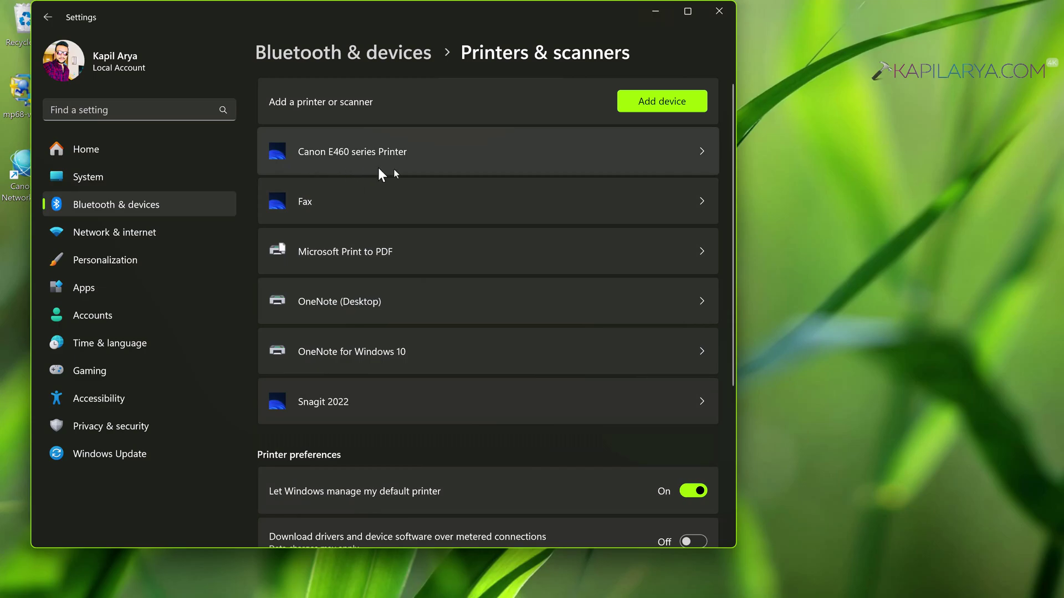
# Step: Open the Canon E460 series Printer page under Printers & scanners, showing status Idle
pyautogui.click(438, 151)
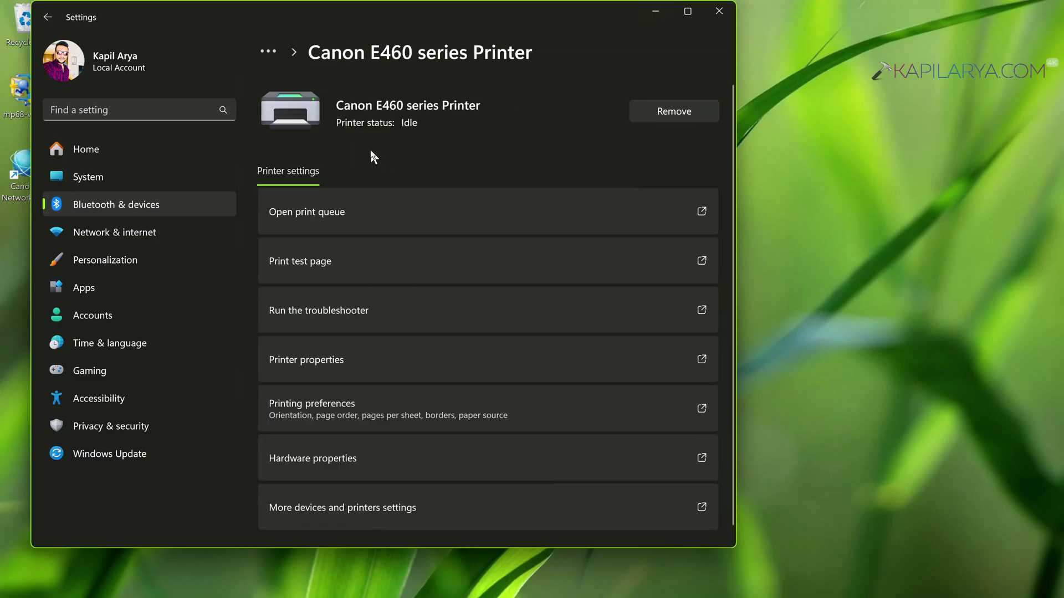